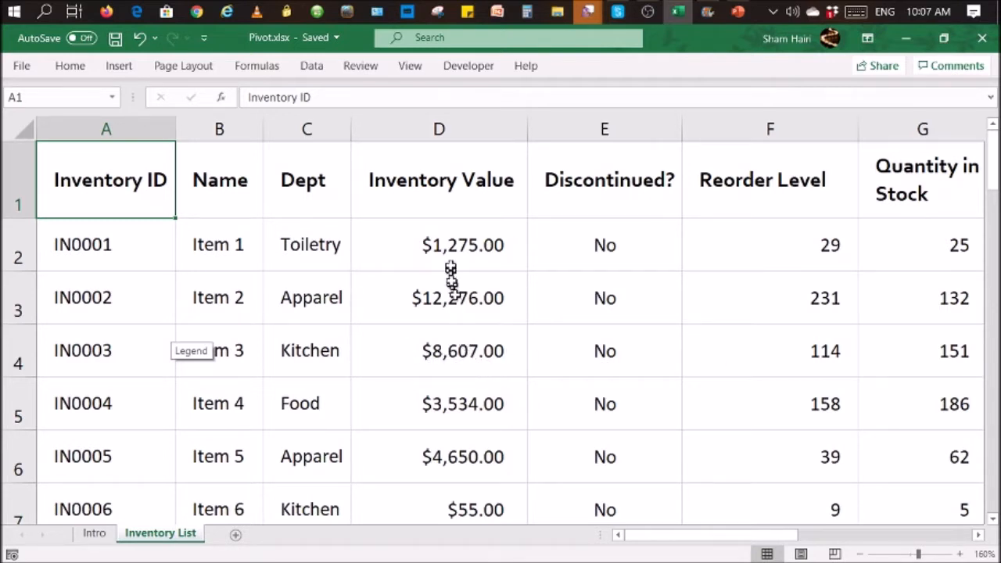
Examine the Dept and Inventory Value columns of the inventory list
left_click(450, 238)
left_click_drag(451, 260, 458, 402)
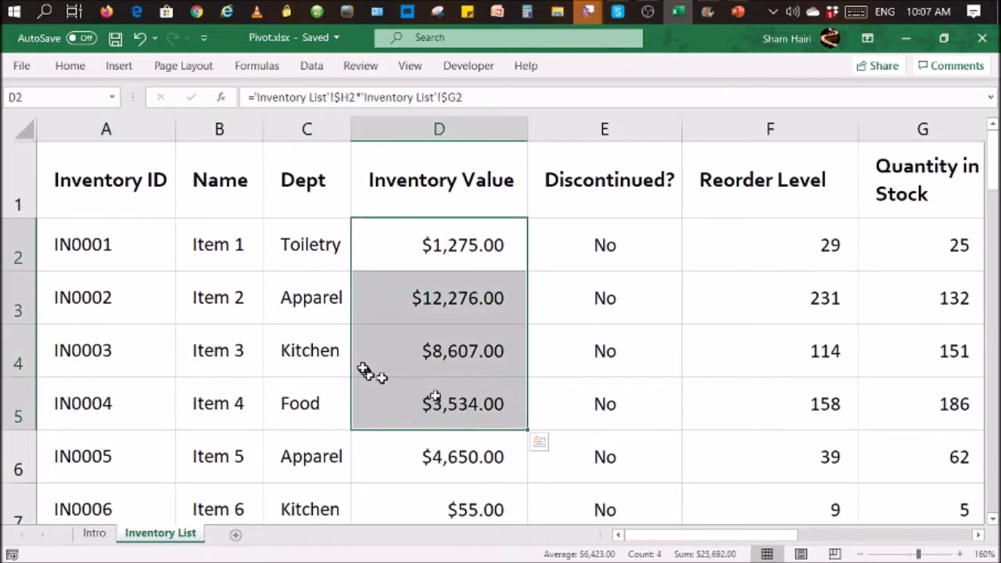
left_click_drag(313, 257, 333, 460)
left_click(426, 353)
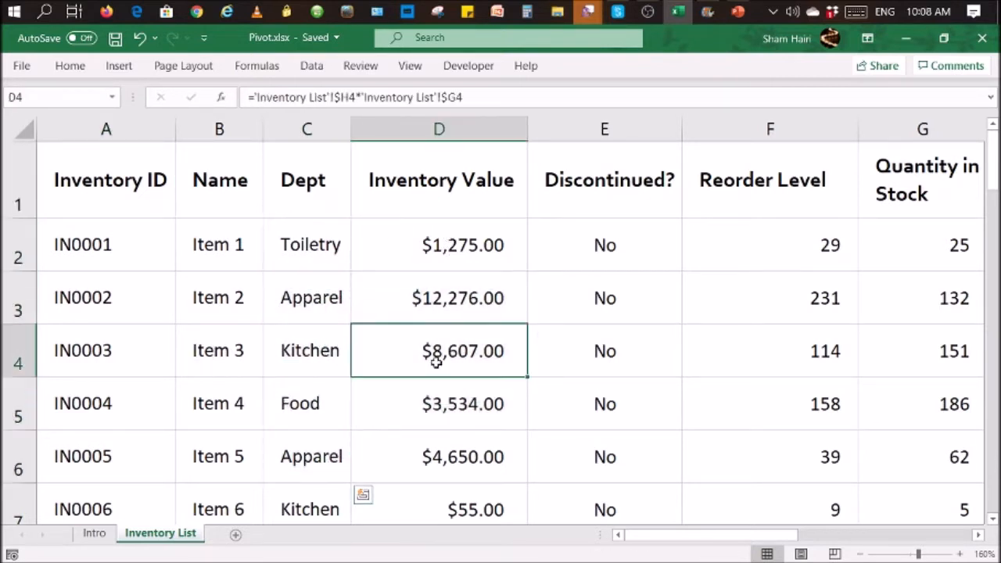
left_click(244, 244)
left_click_drag(245, 244, 426, 269)
left_click_drag(250, 301, 393, 297)
left_click_drag(432, 235, 457, 406)
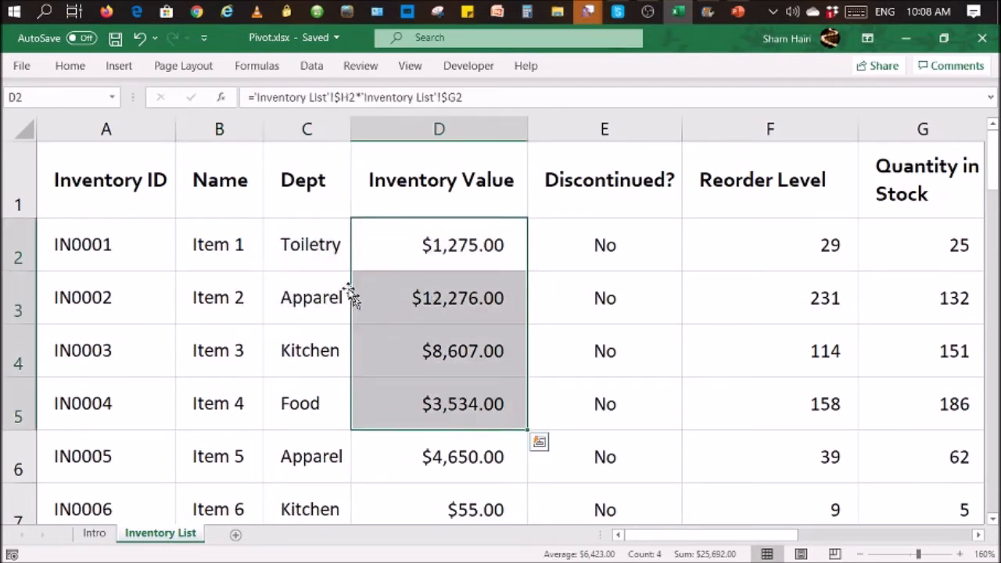
left_click(310, 245)
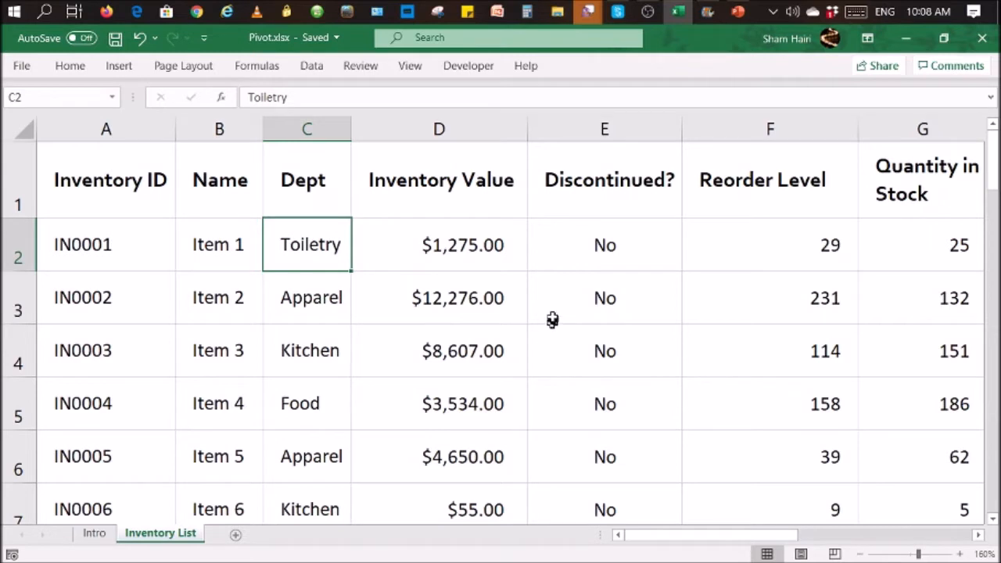
Read the notes on creating a PivotTable in the Intro sheet and return to the Inventory List sheet
left_click(94, 534)
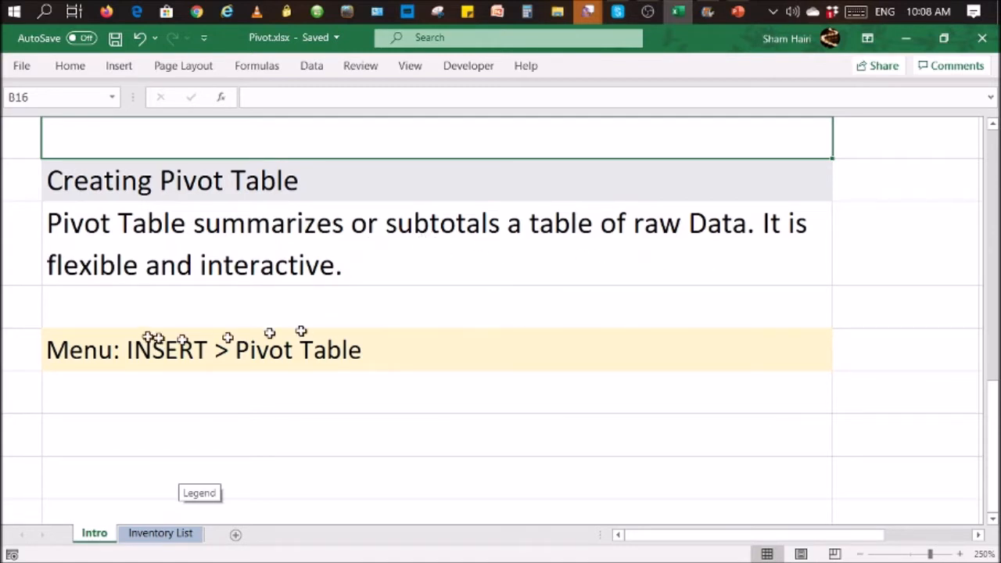
left_click(402, 277)
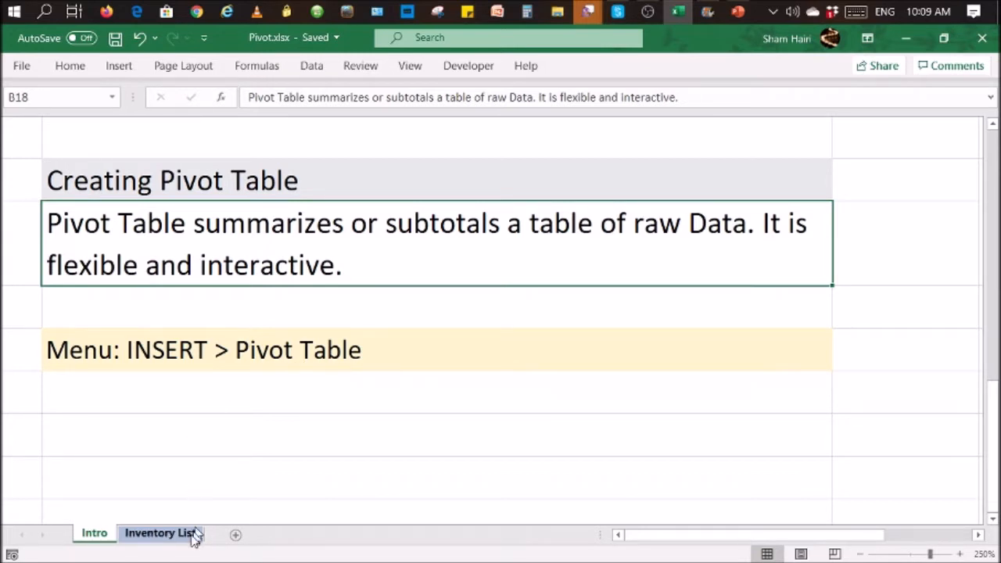
left_click(161, 533)
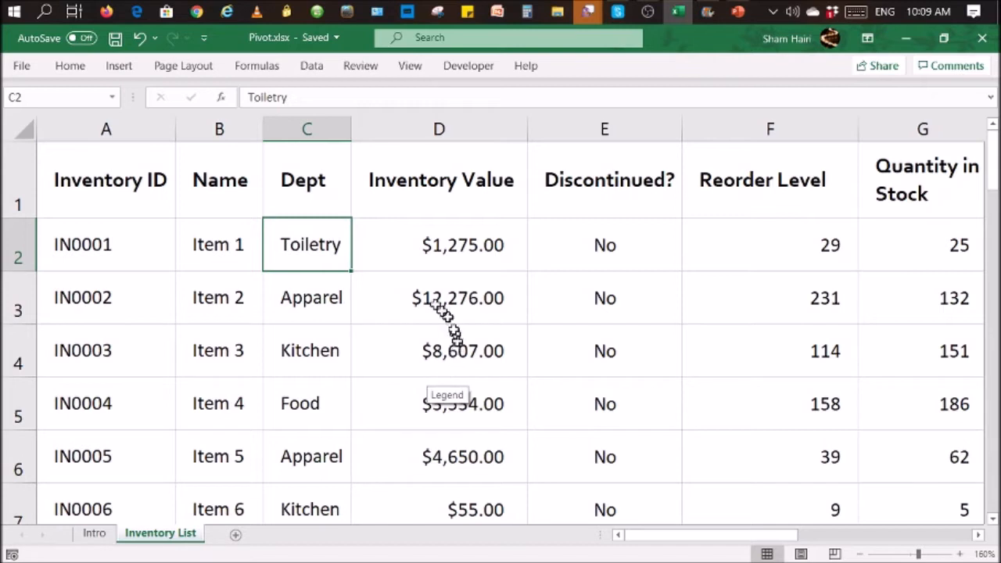
Insert a PivotTable on a new worksheet from the inventory data in 'Inventory List'!$A$1:$J$26
left_click_drag(134, 188, 904, 483)
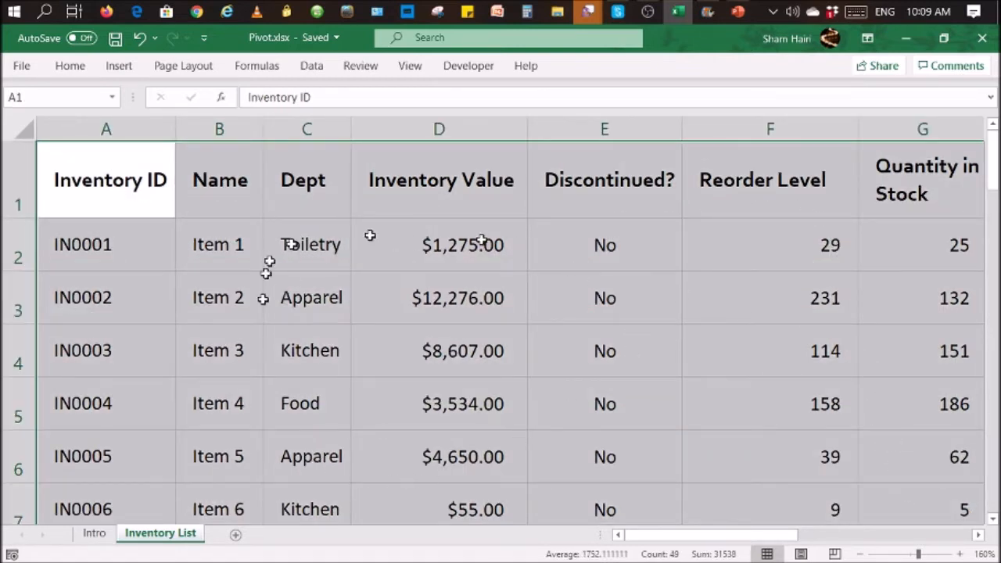
left_click(464, 298)
left_click(635, 367)
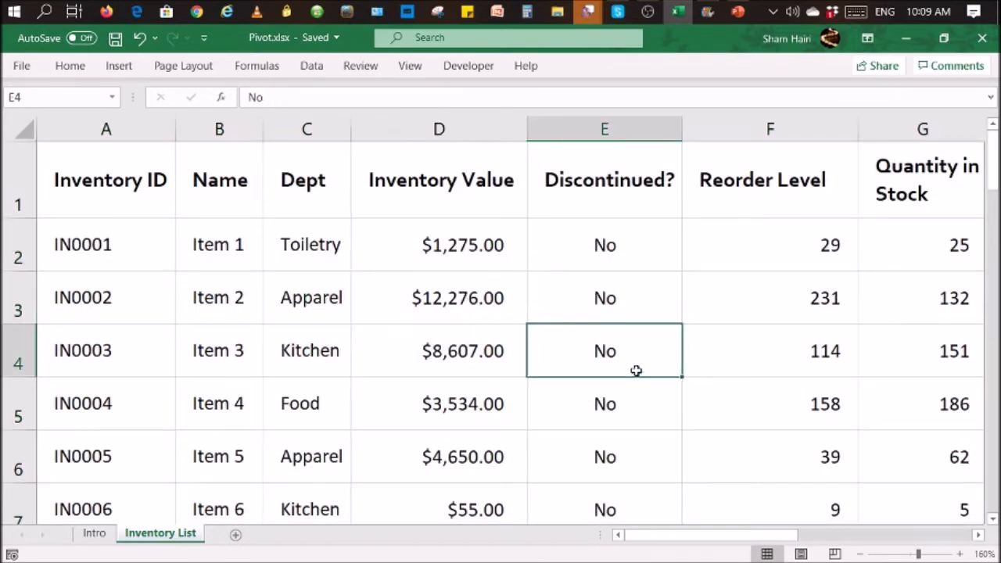
left_click(432, 298)
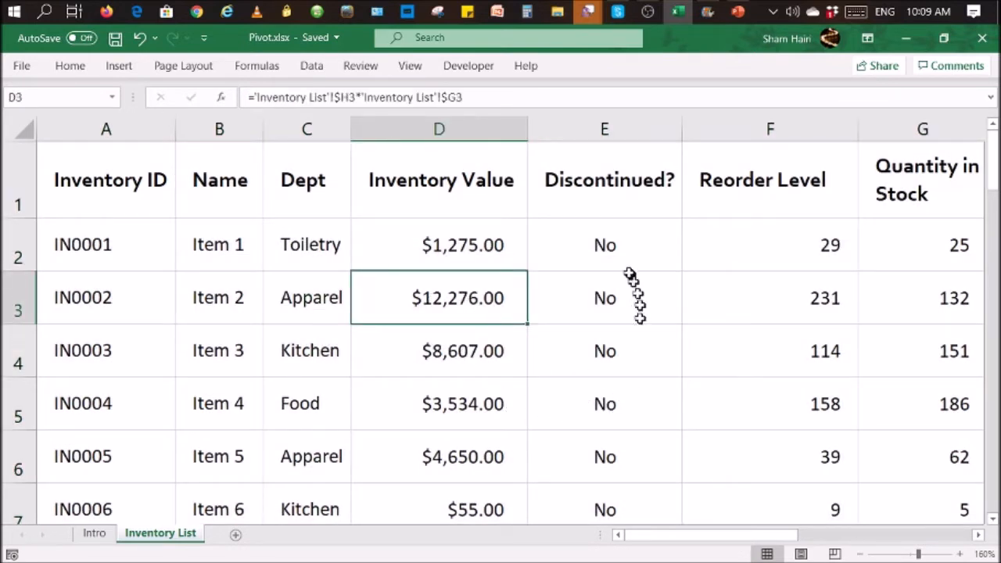
left_click(447, 344)
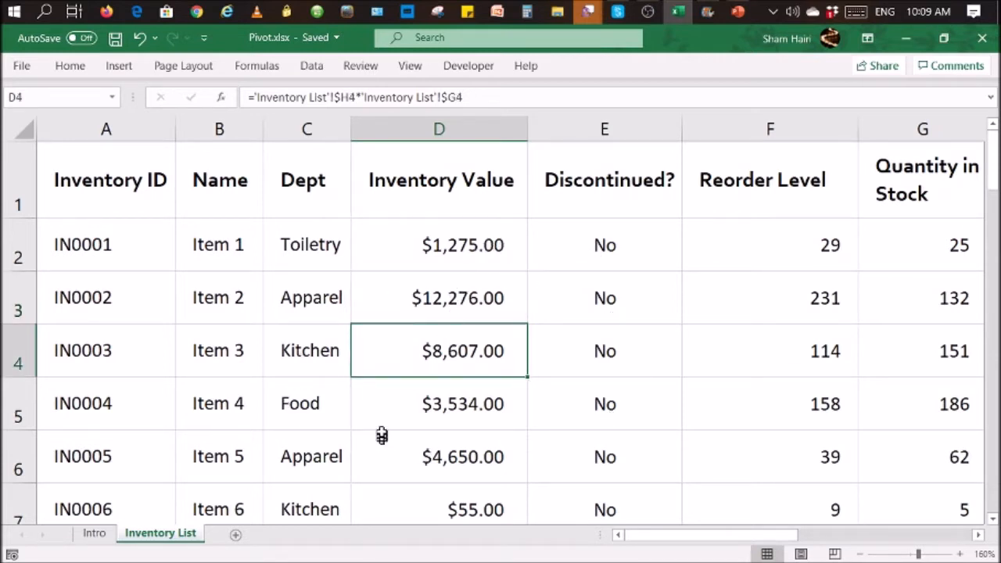
left_click(120, 66)
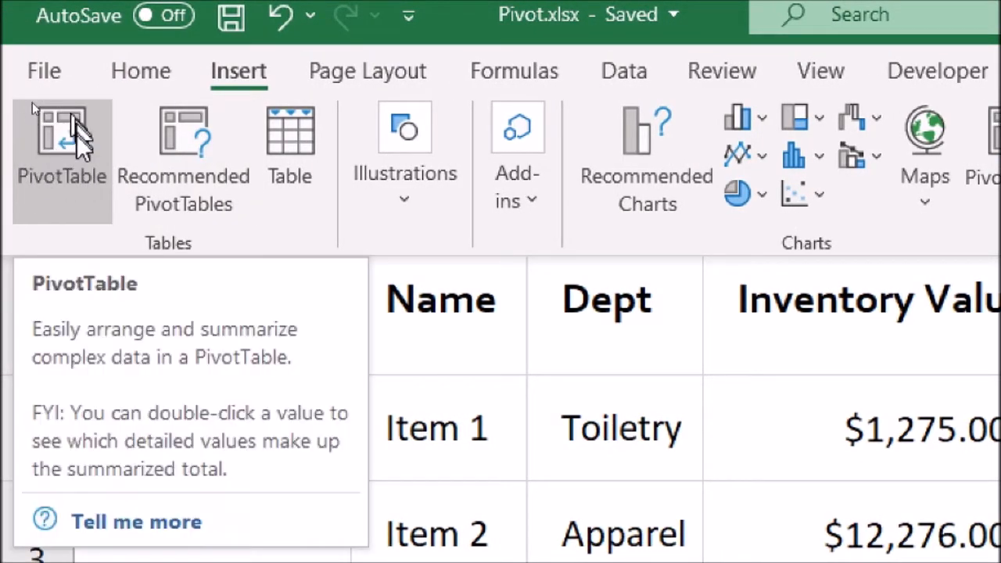
left_click(54, 150)
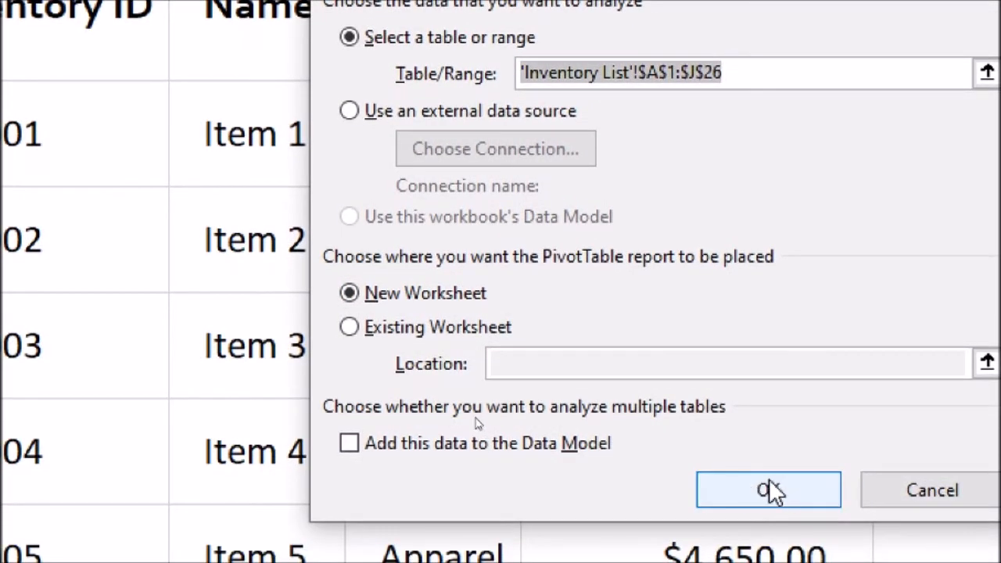
left_click(768, 490)
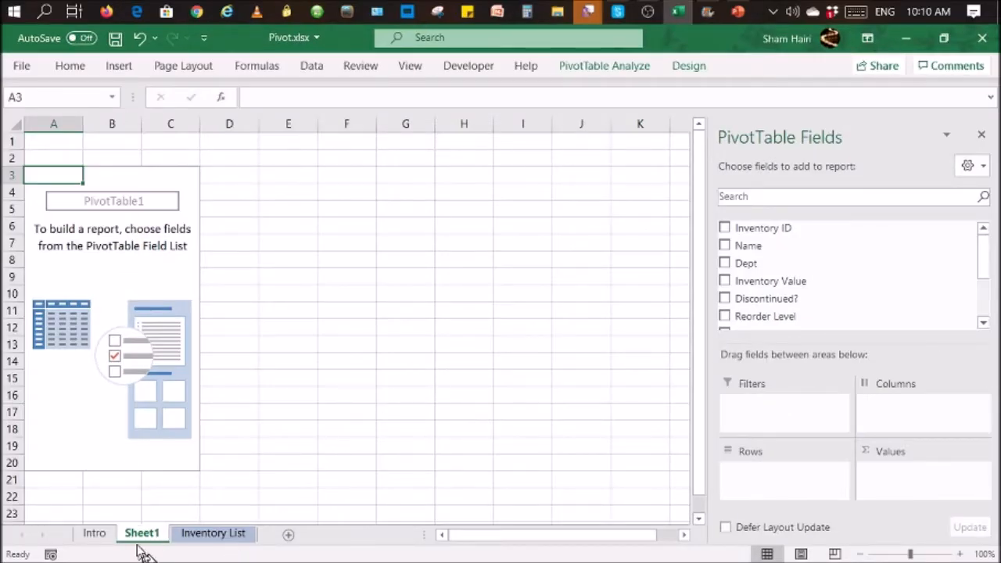
Check the Inventory Value column in the Inventory List sheet and return to the PivotTable on Sheet1
left_click(228, 538)
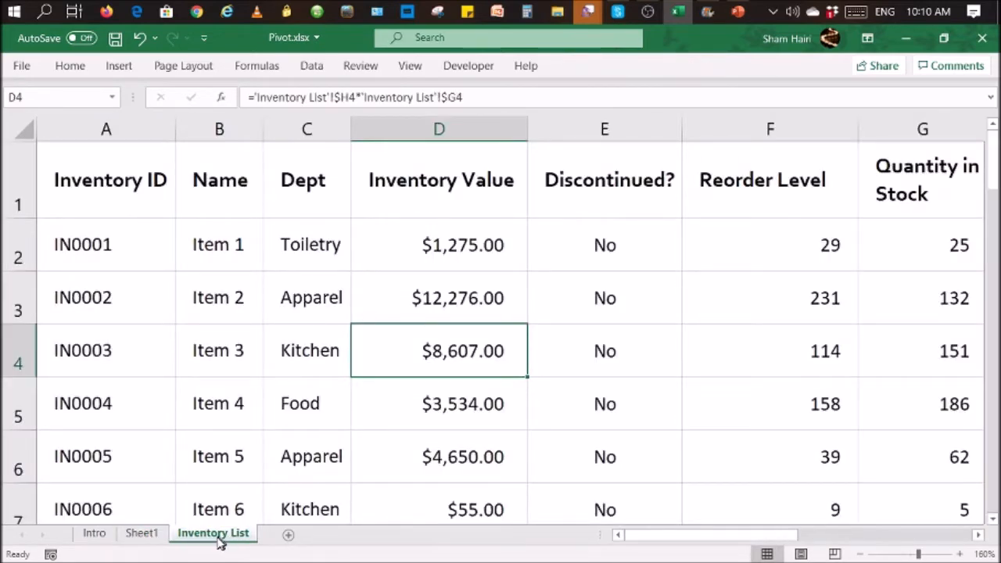
left_click(145, 540)
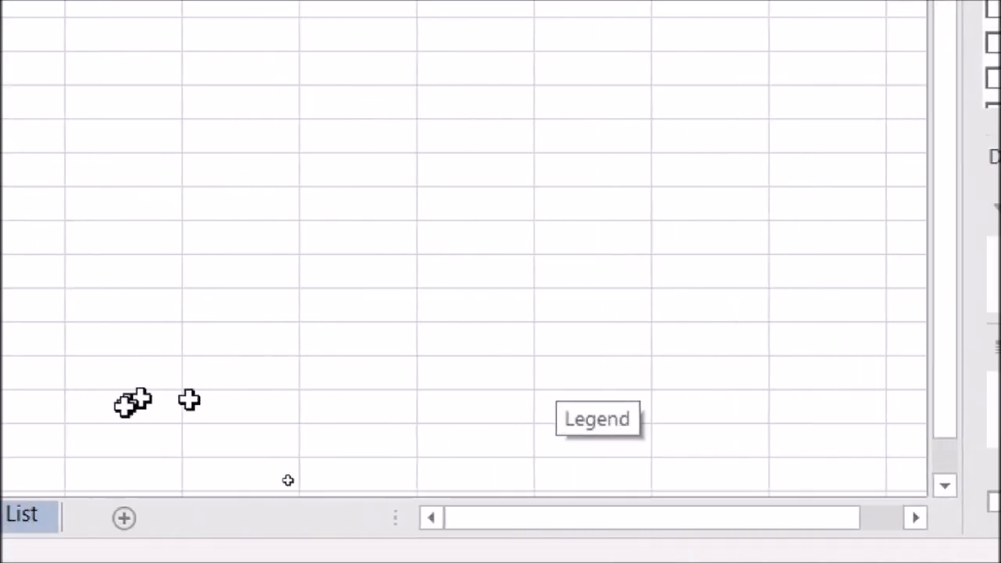
left_click(291, 504)
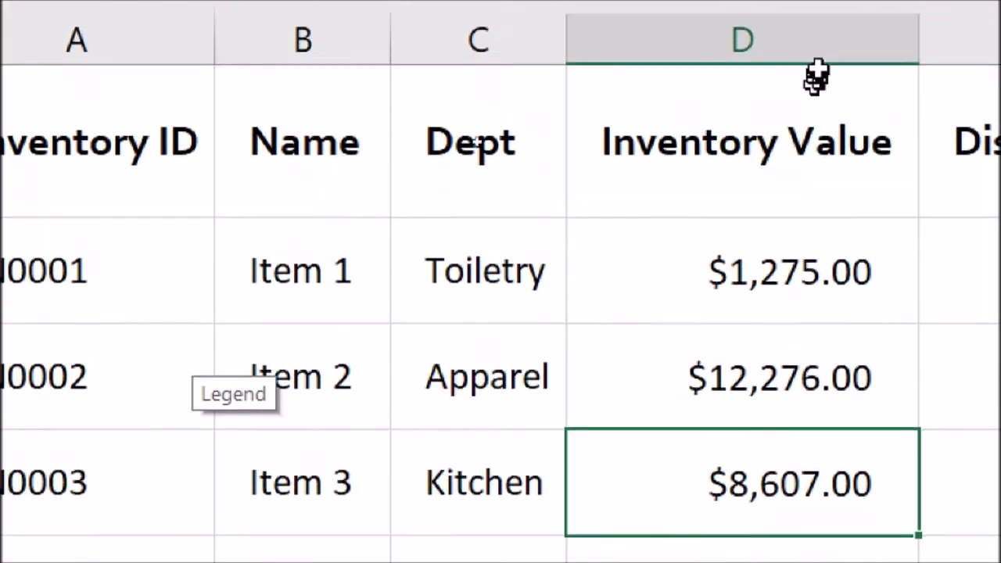
left_click(820, 50)
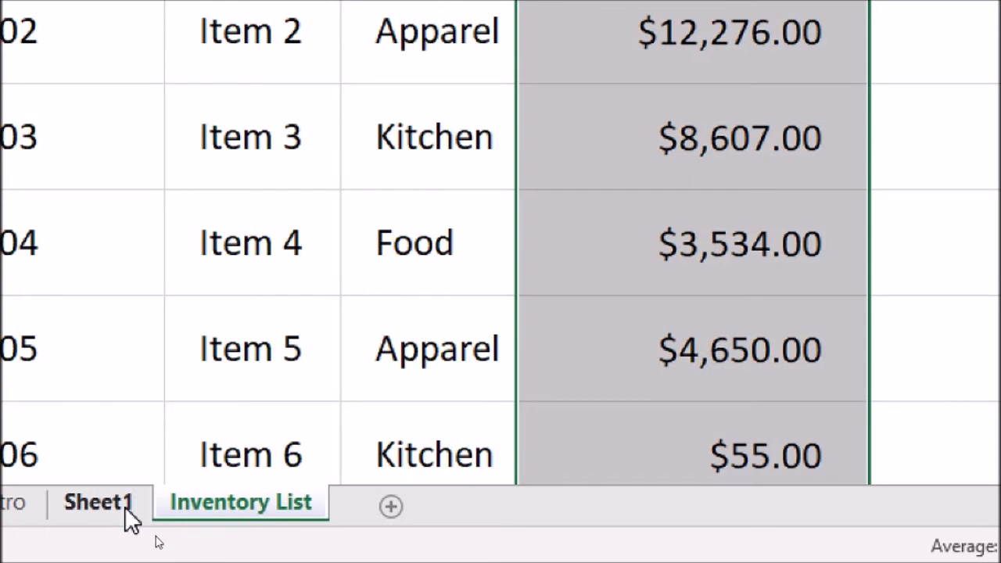
left_click(124, 506)
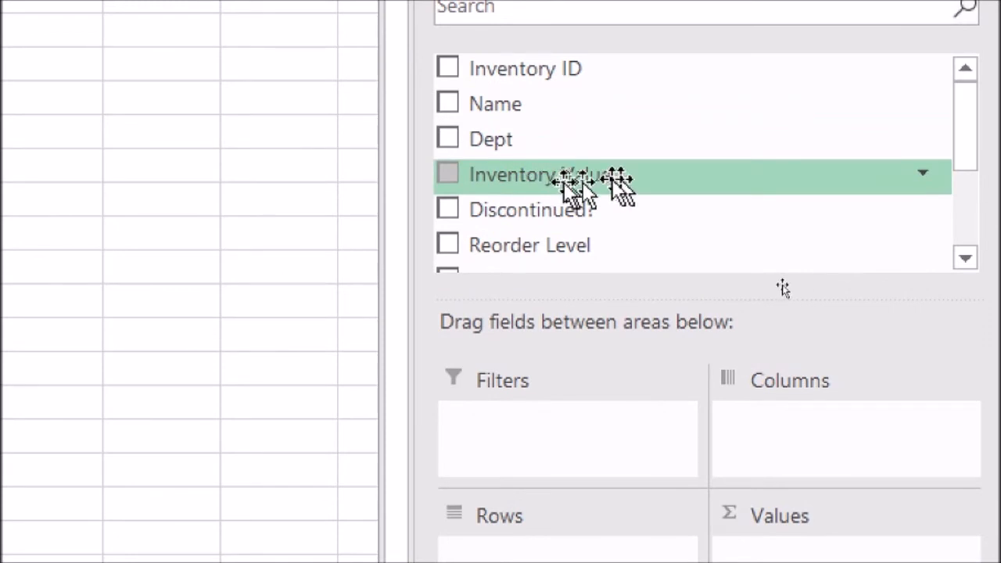
Add Inventory Value to the PivotTable's Values area and Dept to its Rows area
left_click_drag(539, 171, 777, 491)
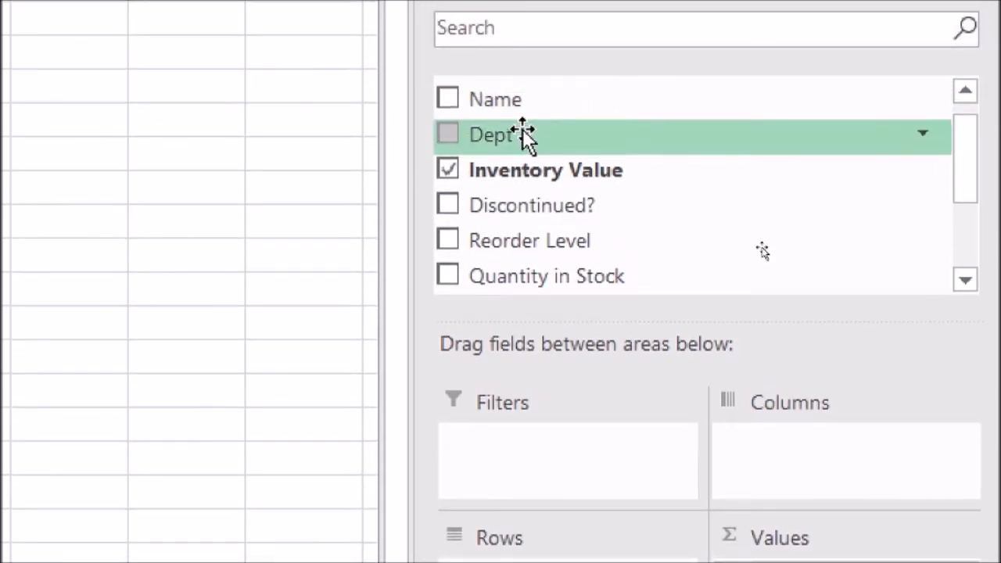
left_click_drag(522, 137, 526, 441)
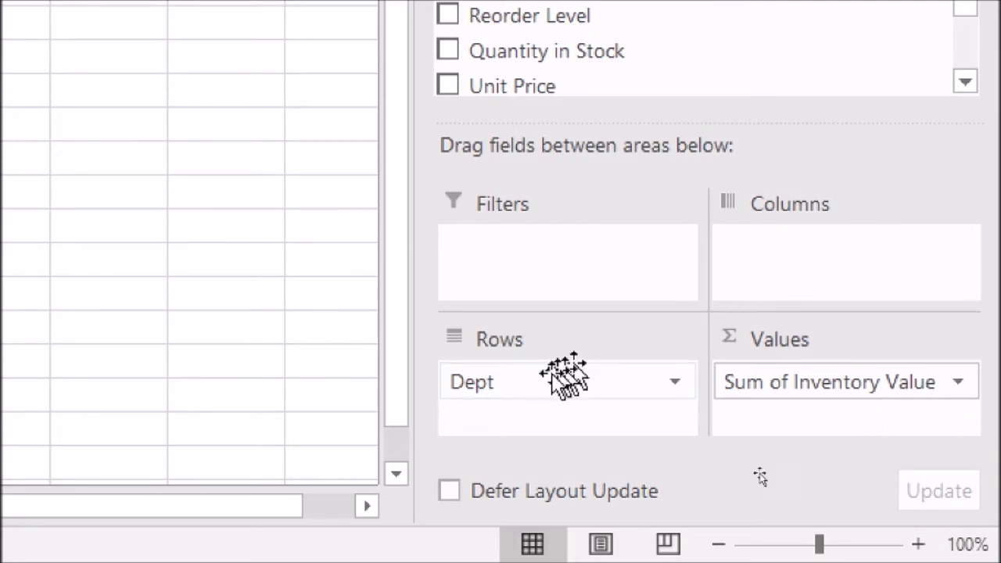
Move the Dept field from Rows to Columns and review the department headings across the PivotTable
left_click_drag(486, 386, 784, 258)
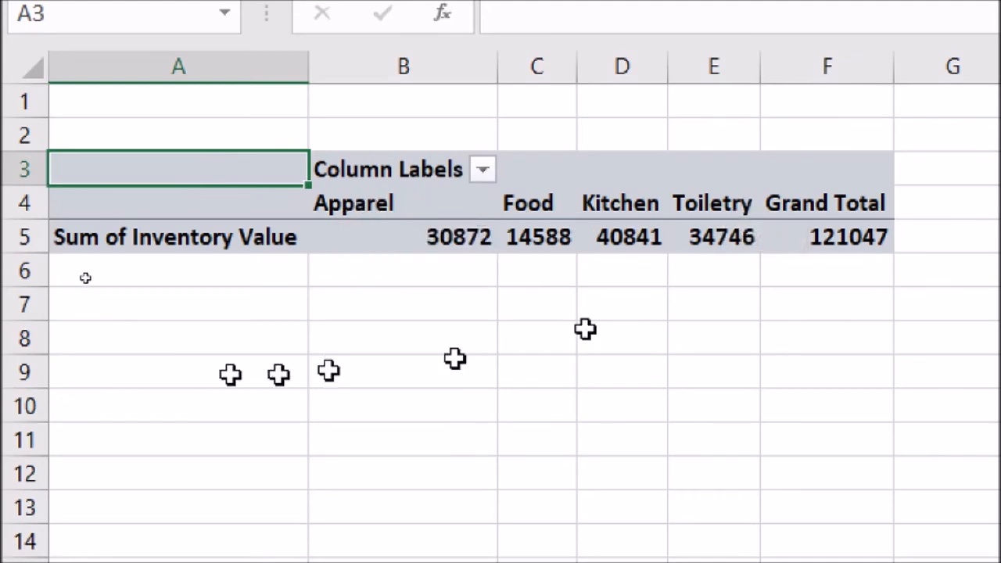
left_click_drag(164, 275, 142, 436)
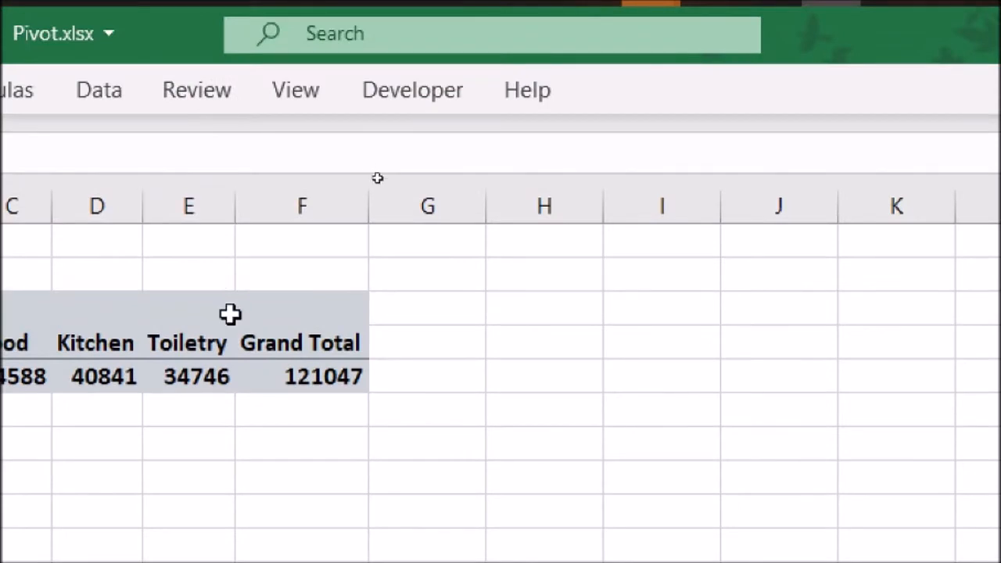
left_click(239, 344)
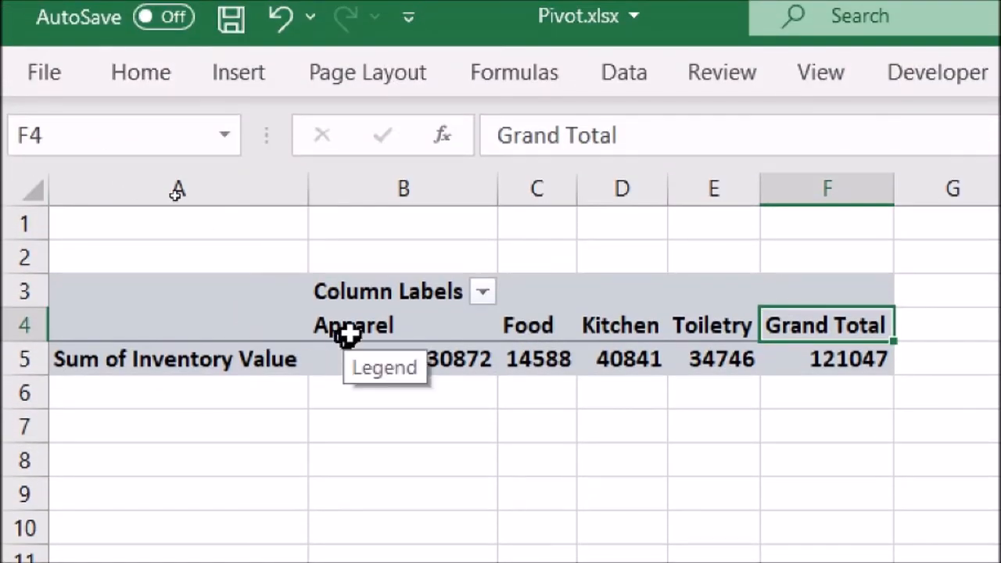
left_click_drag(348, 289, 649, 313)
left_click_drag(660, 353, 857, 338)
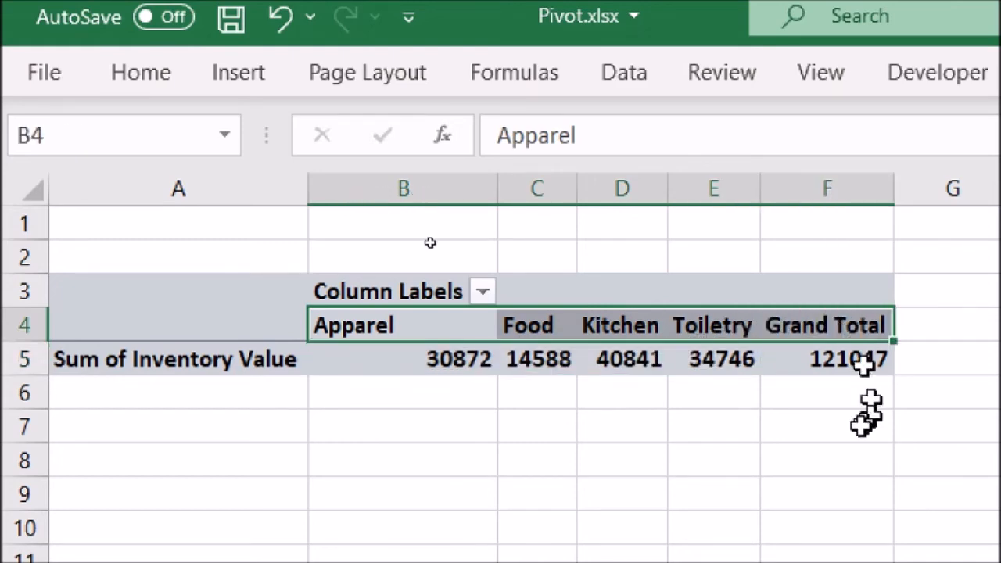
left_click(829, 463)
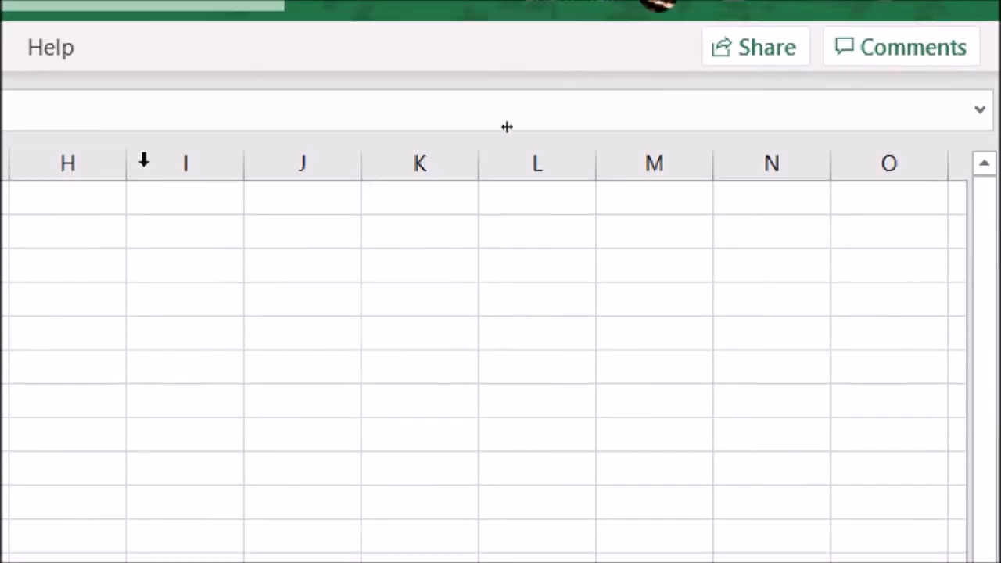
Move the Dept field back to Rows and add the Discontinued? field to the PivotTable's Columns area
left_click(167, 274)
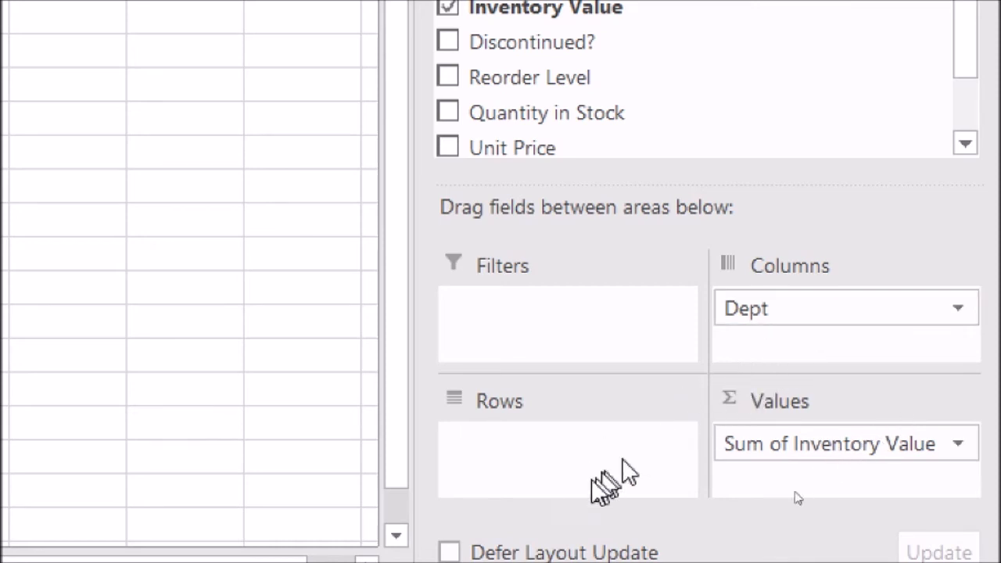
left_click_drag(795, 306, 520, 443)
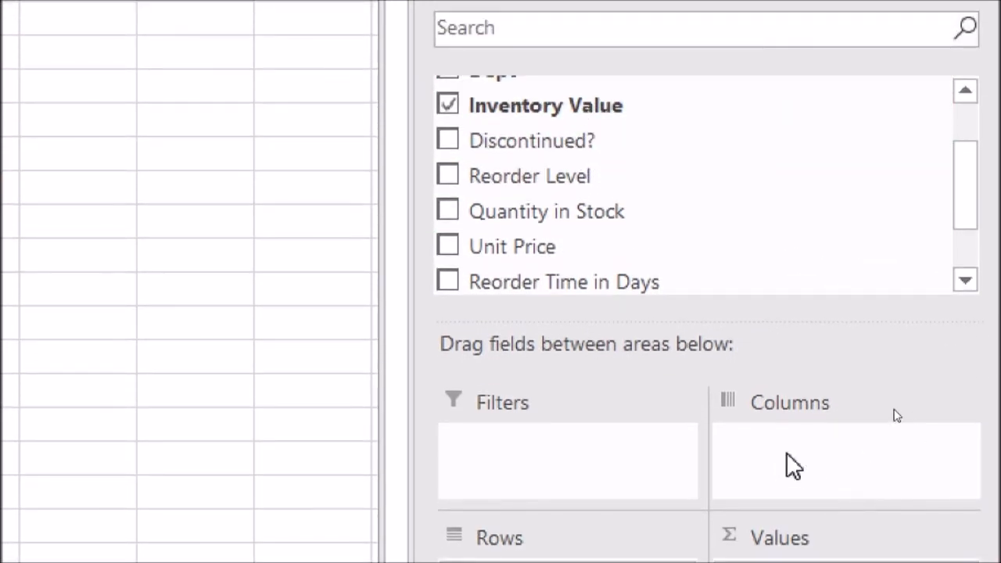
left_click_drag(548, 150, 799, 464)
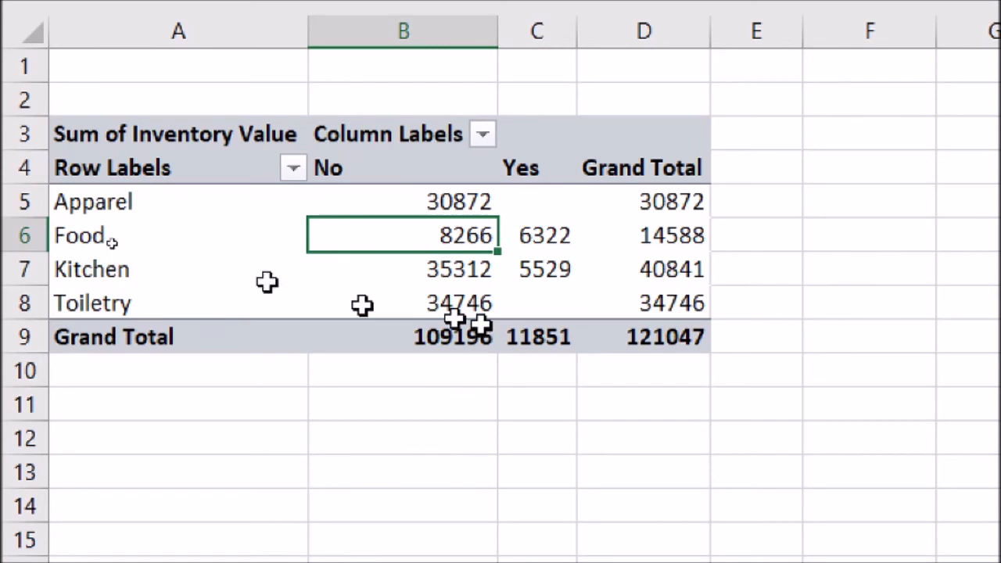
left_click_drag(173, 207, 163, 287)
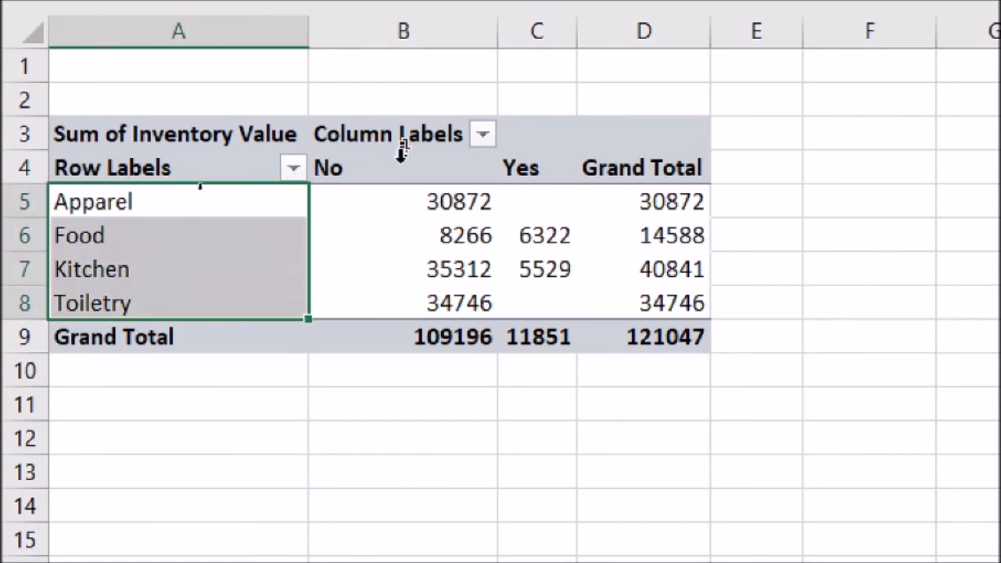
left_click_drag(413, 169, 562, 178)
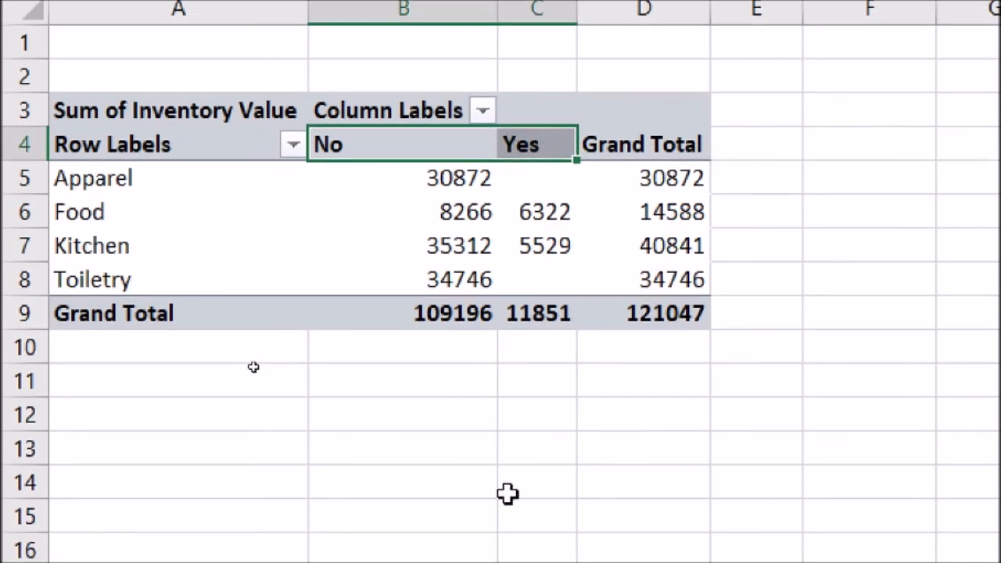
left_click(509, 514)
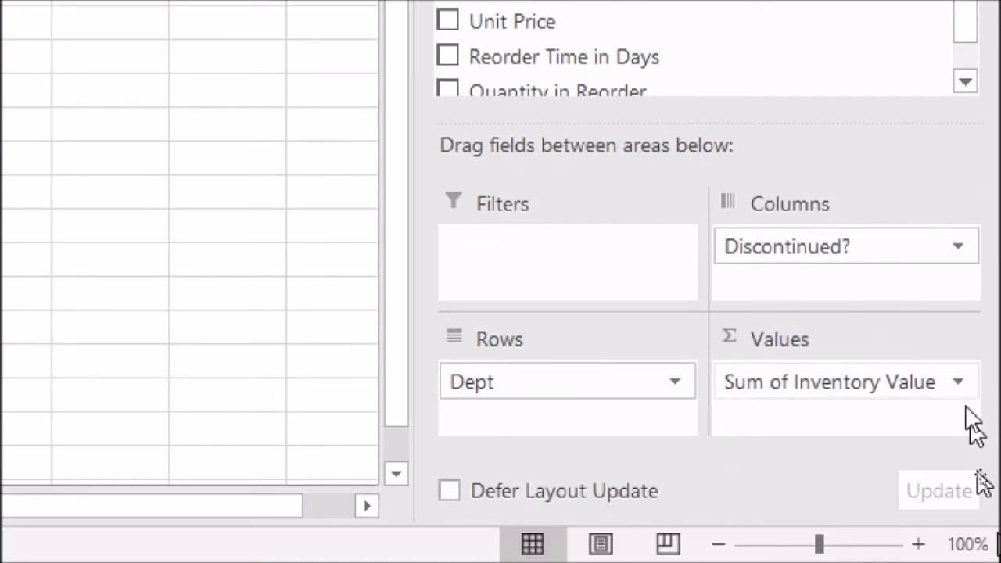
Move the Discontinued? field from Columns to Rows beneath Dept and review the Apparel and Food groups
left_click_drag(791, 248, 517, 420)
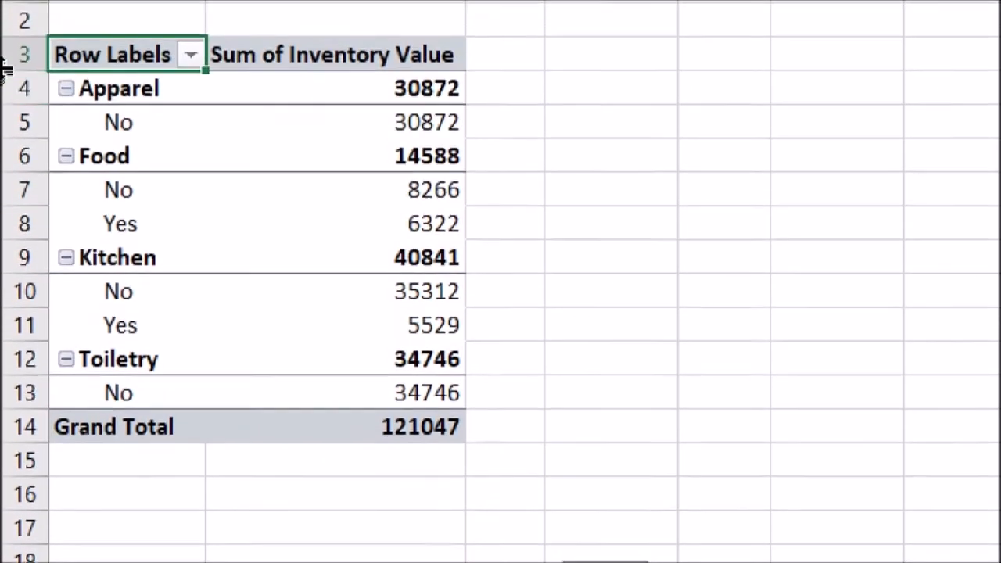
left_click(143, 120)
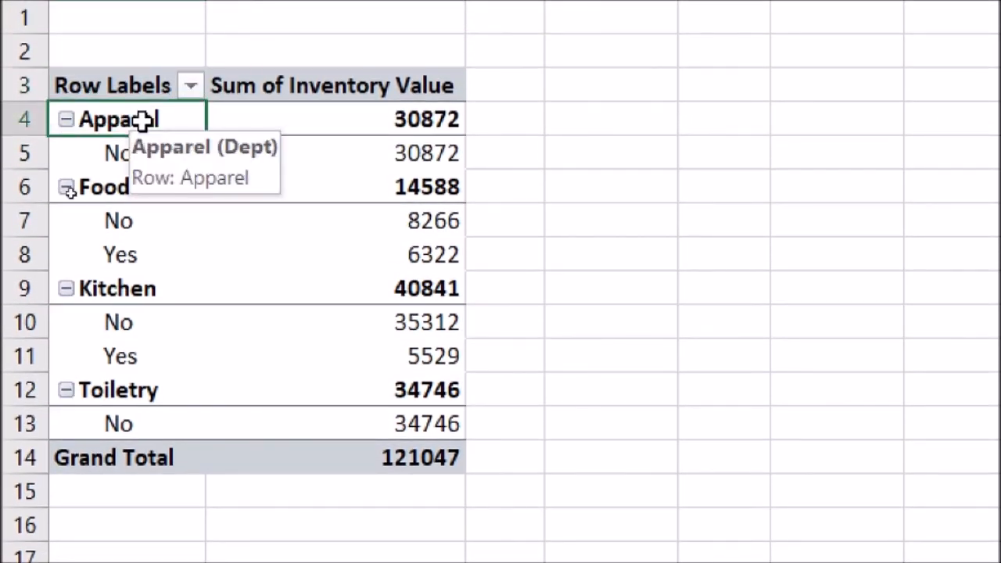
left_click(111, 187)
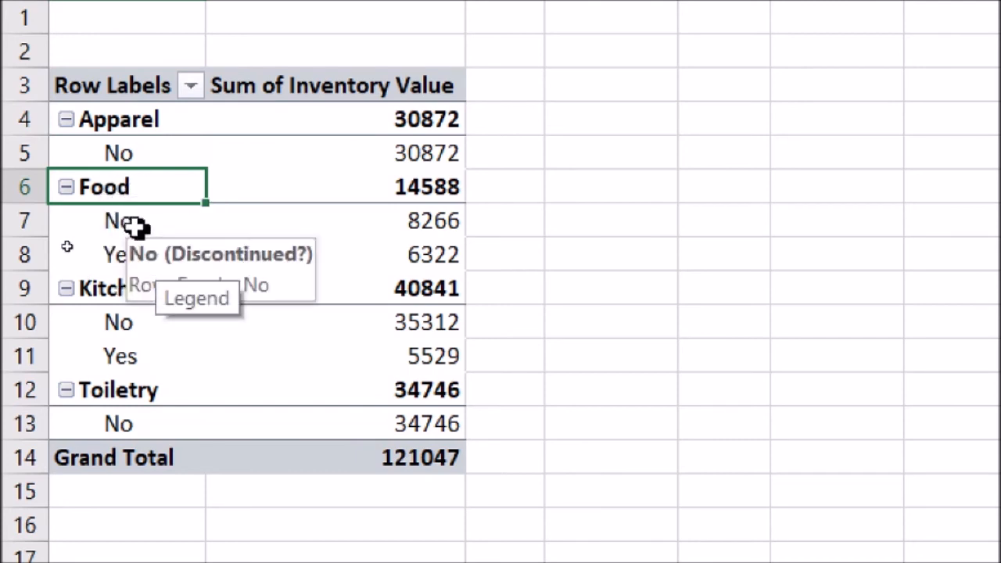
Examine the No and Yes discontinued entries and their inventory values under the Food department
left_click(133, 226)
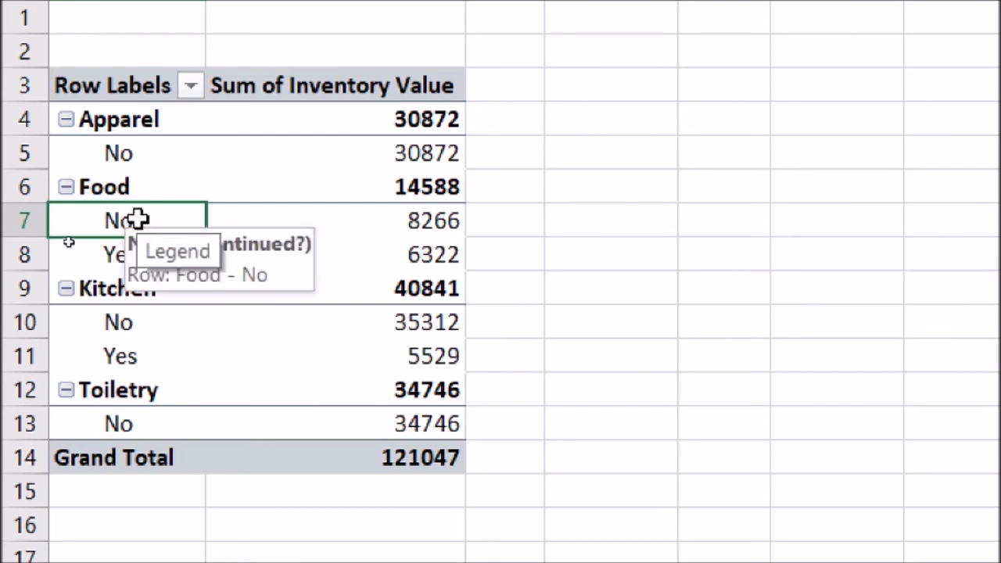
left_click(147, 258)
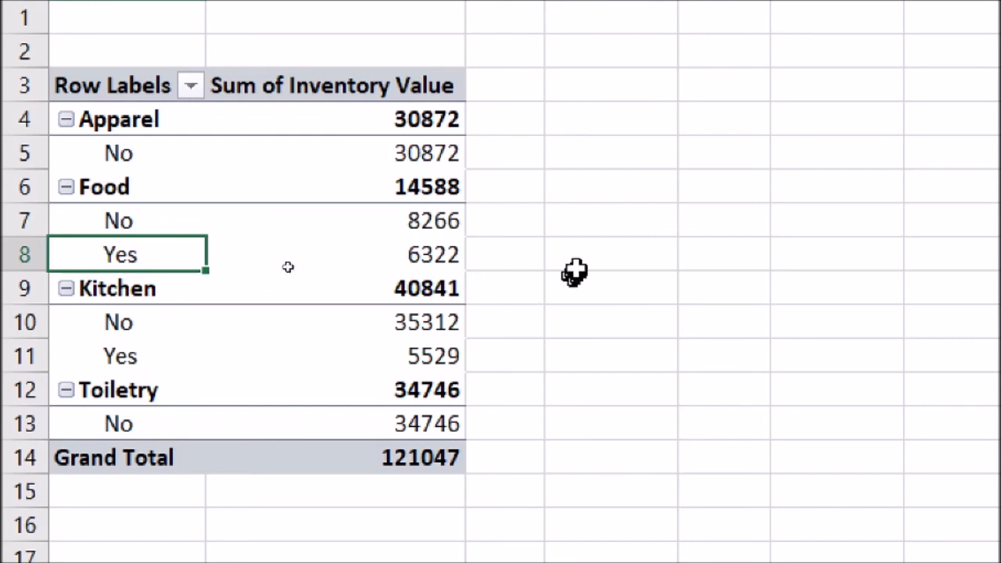
mouse_move(346, 263)
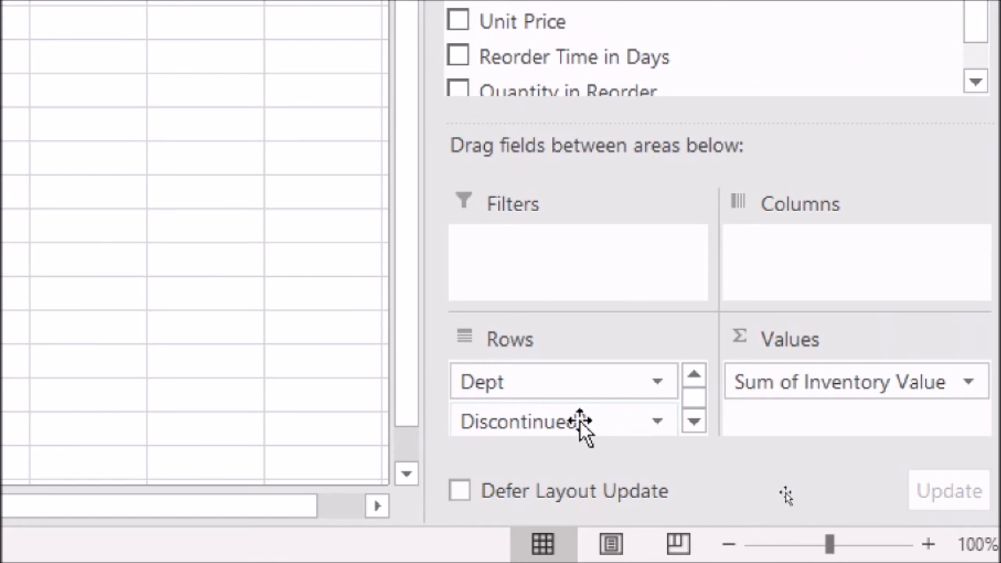
Move the Discontinued? field from Rows to Columns and review the department rows, No and Yes headings, and Kitchen grand total
left_click_drag(580, 420, 826, 261)
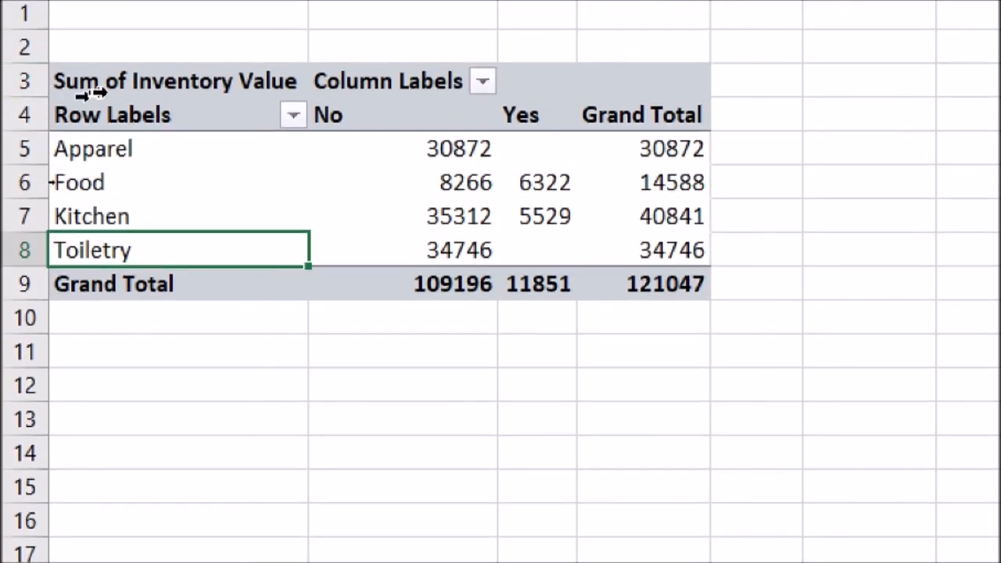
left_click_drag(149, 148, 152, 246)
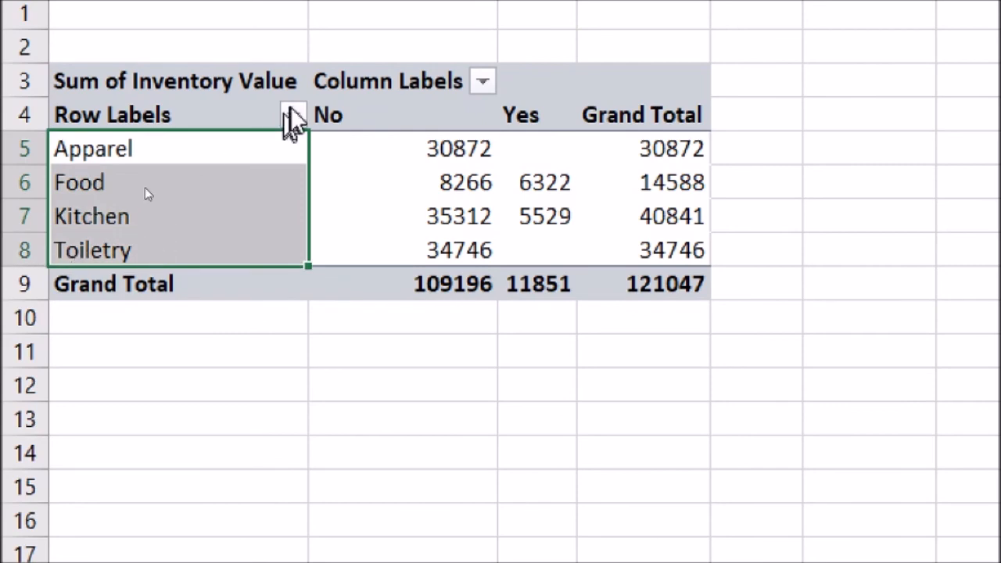
left_click_drag(344, 116, 532, 105)
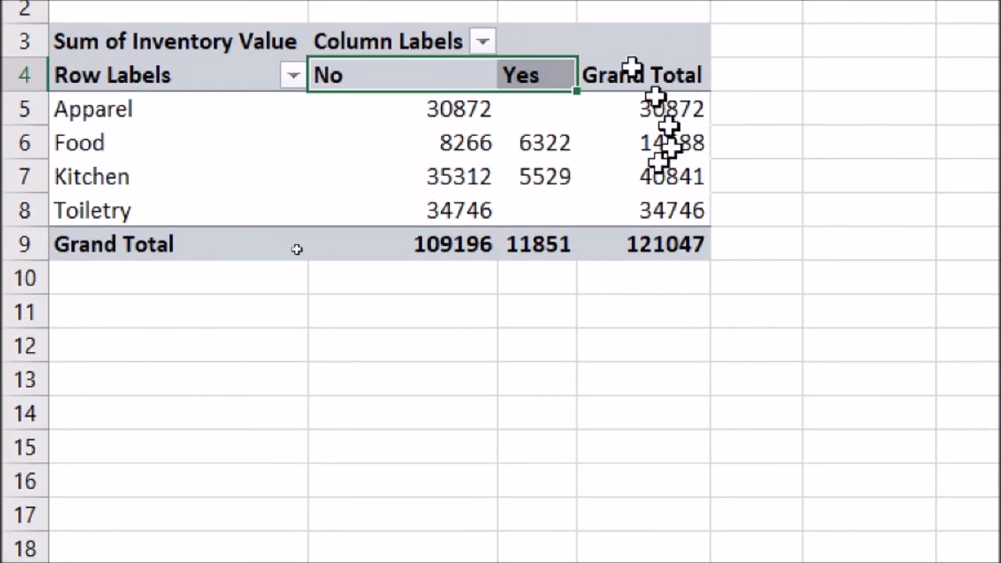
mouse_move(398, 195)
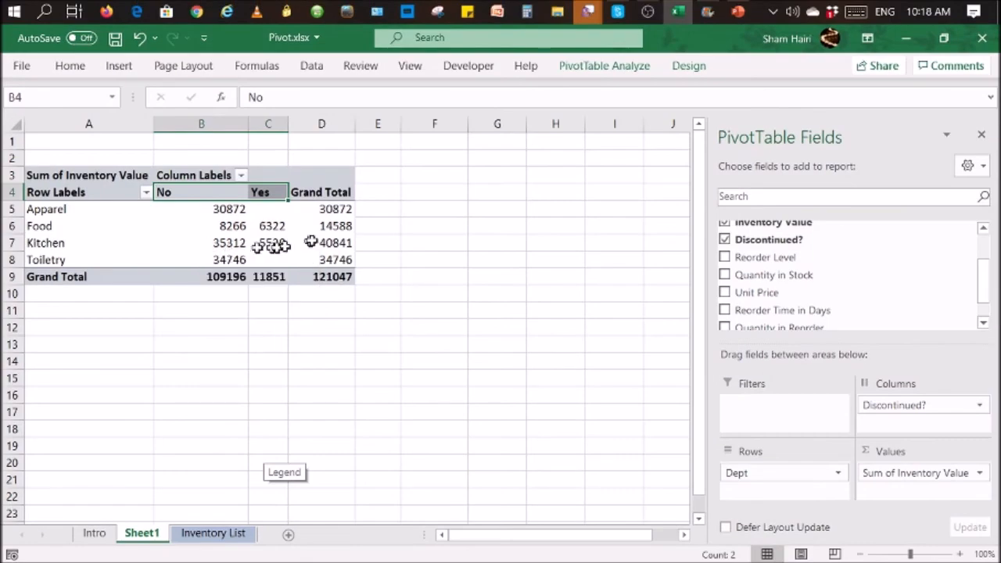
left_click(649, 176)
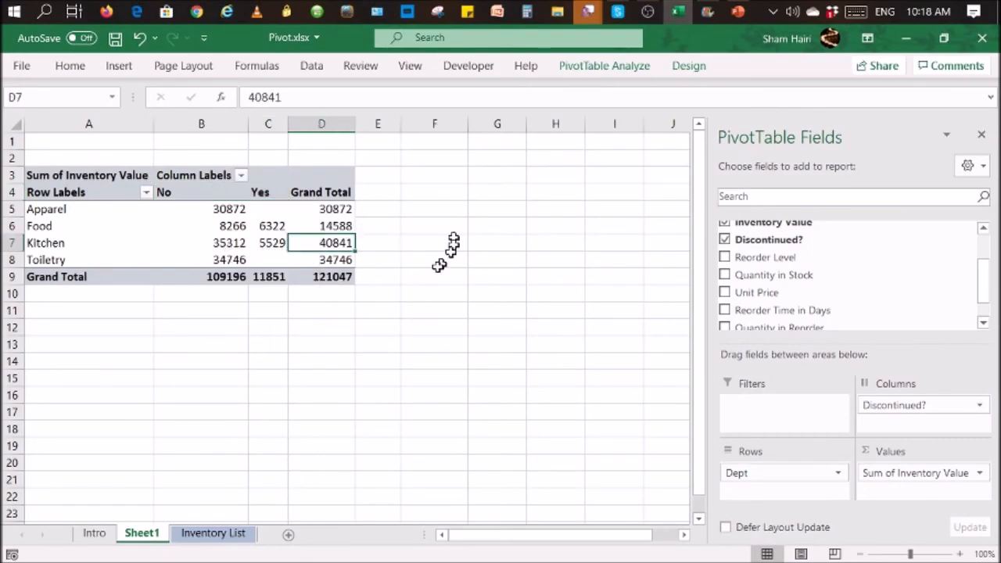